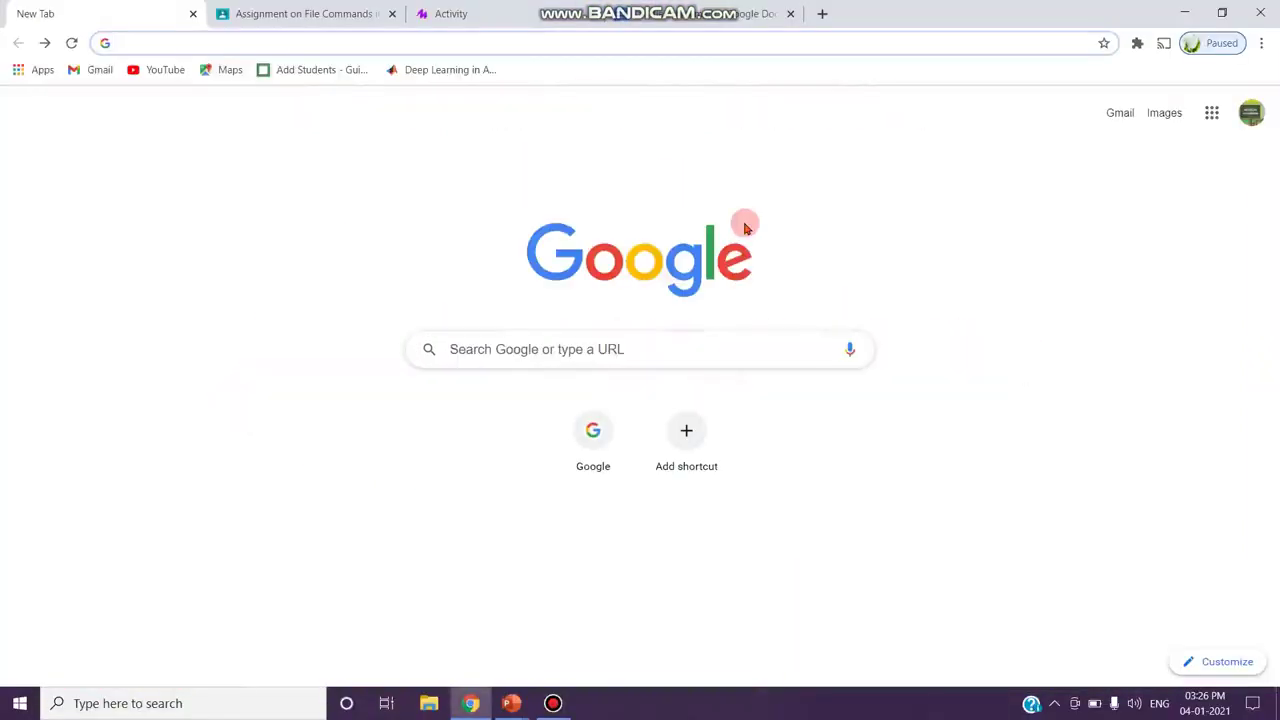
Open the Chrome Web Store page of the mote: voice notes & feedback extension
left_click(580, 356)
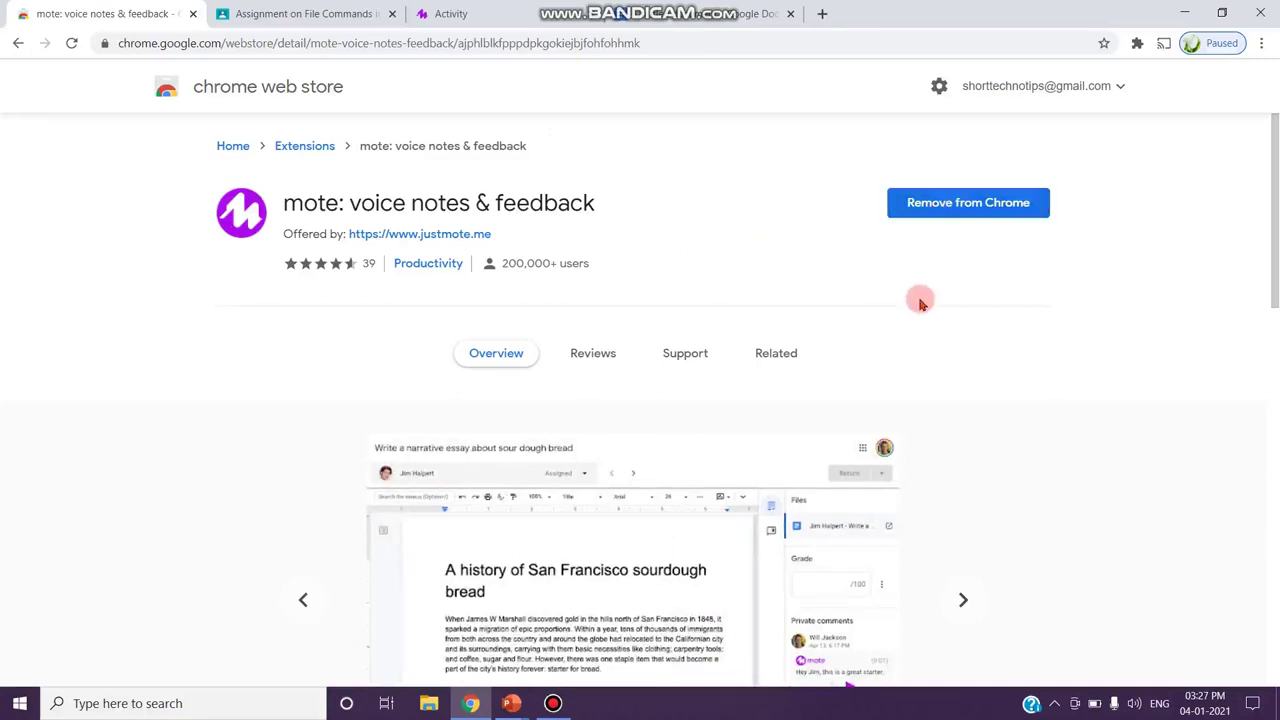
Switch to the Demo class in Google Classroom and open the turned-in work for Assignment on File Commands in Linux
left_click(251, 17)
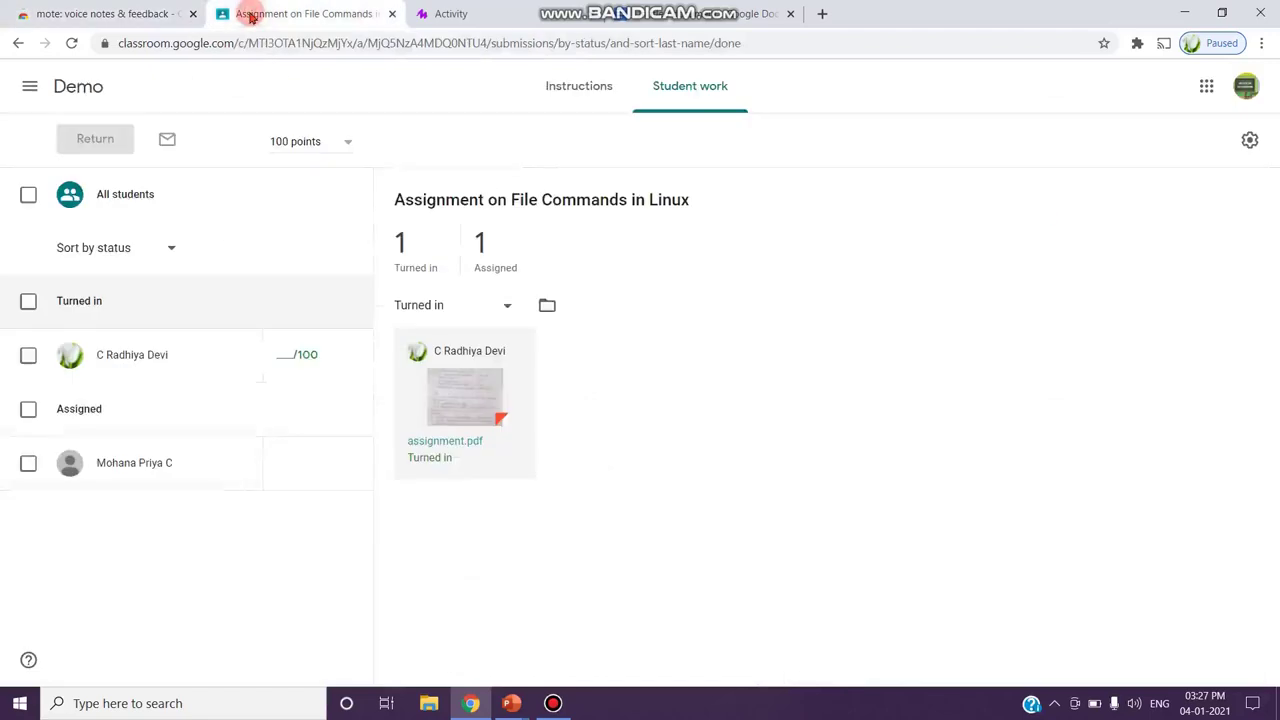
left_click(20, 44)
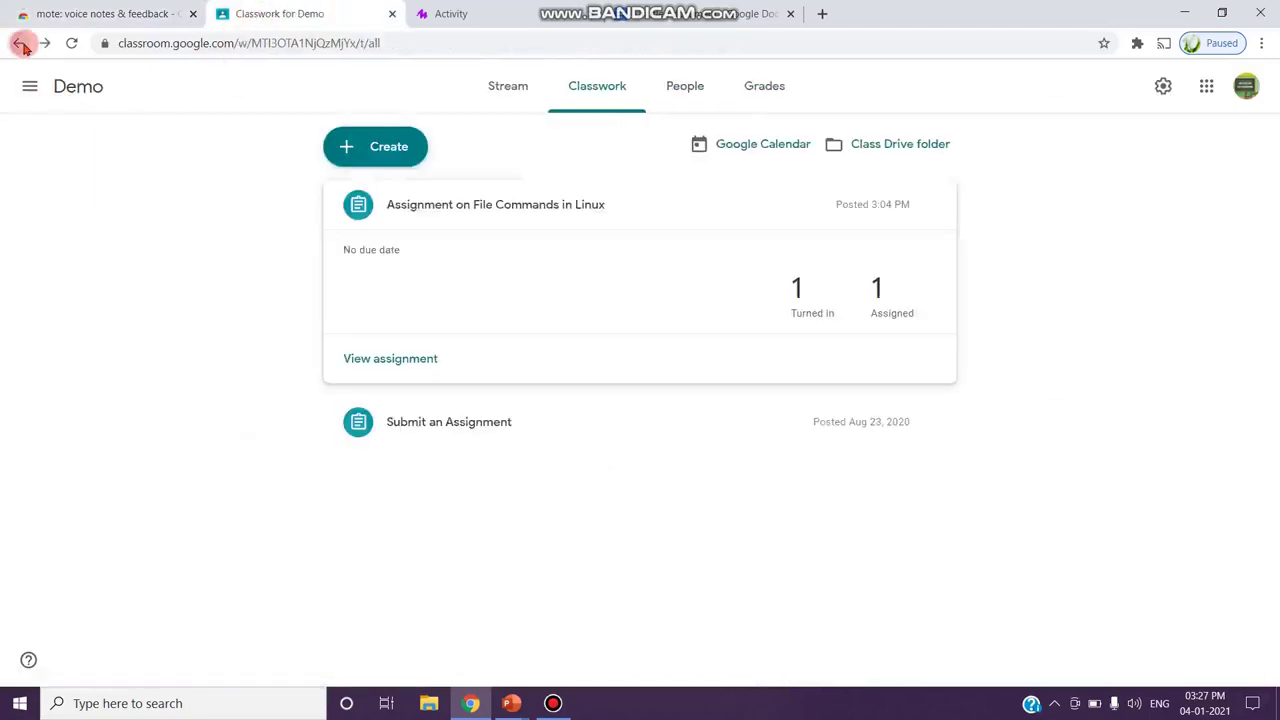
left_click(798, 312)
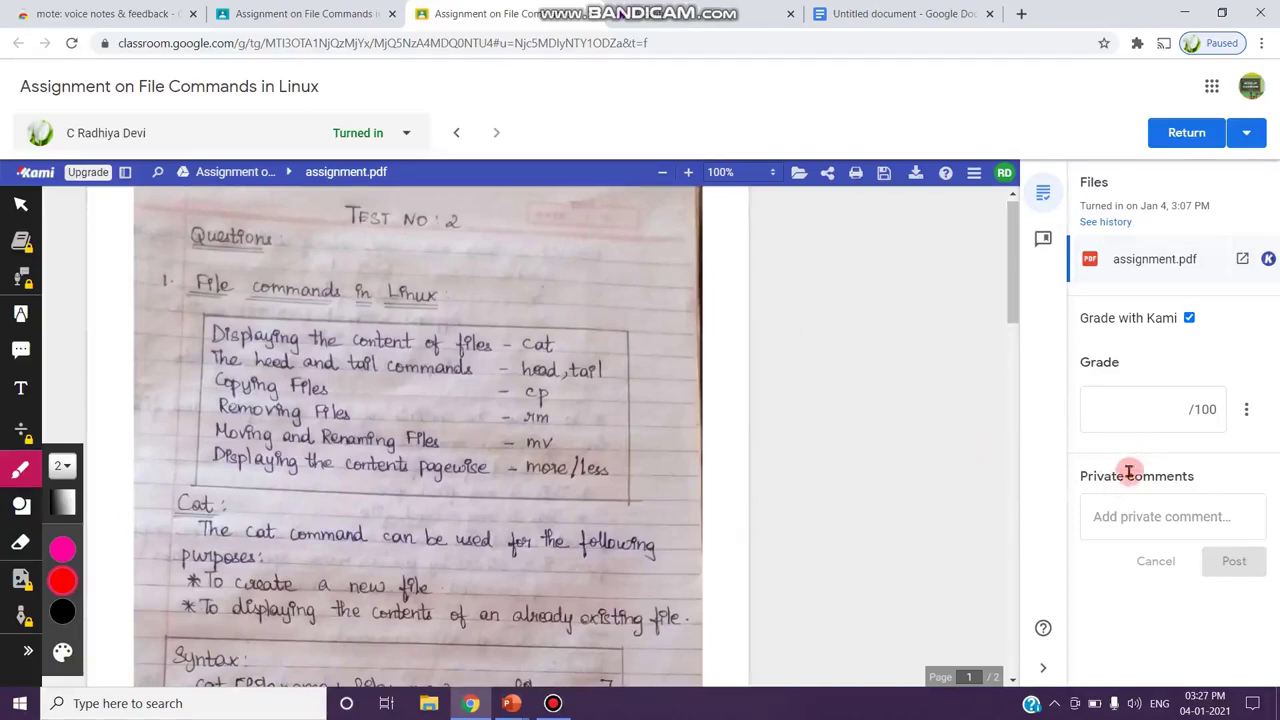
Give the mote: voice notes & feedback extension access to the submission page and reload the page
left_click(1134, 508)
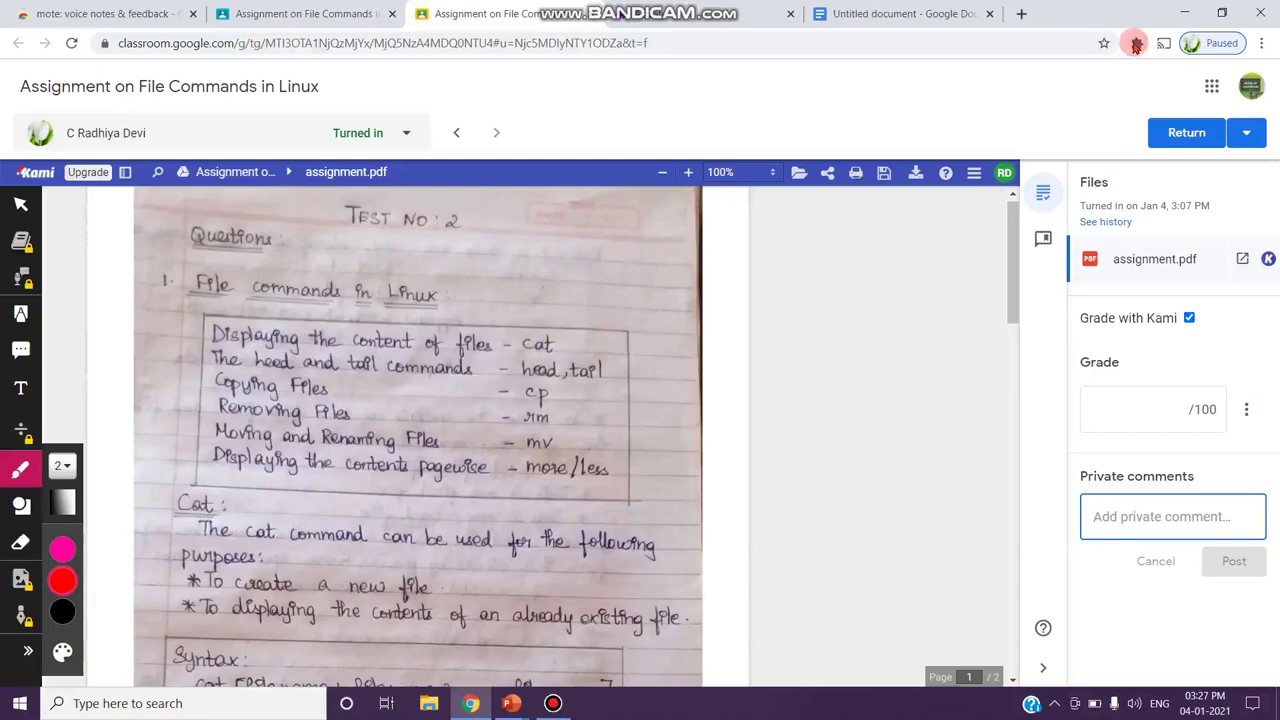
left_click(1136, 45)
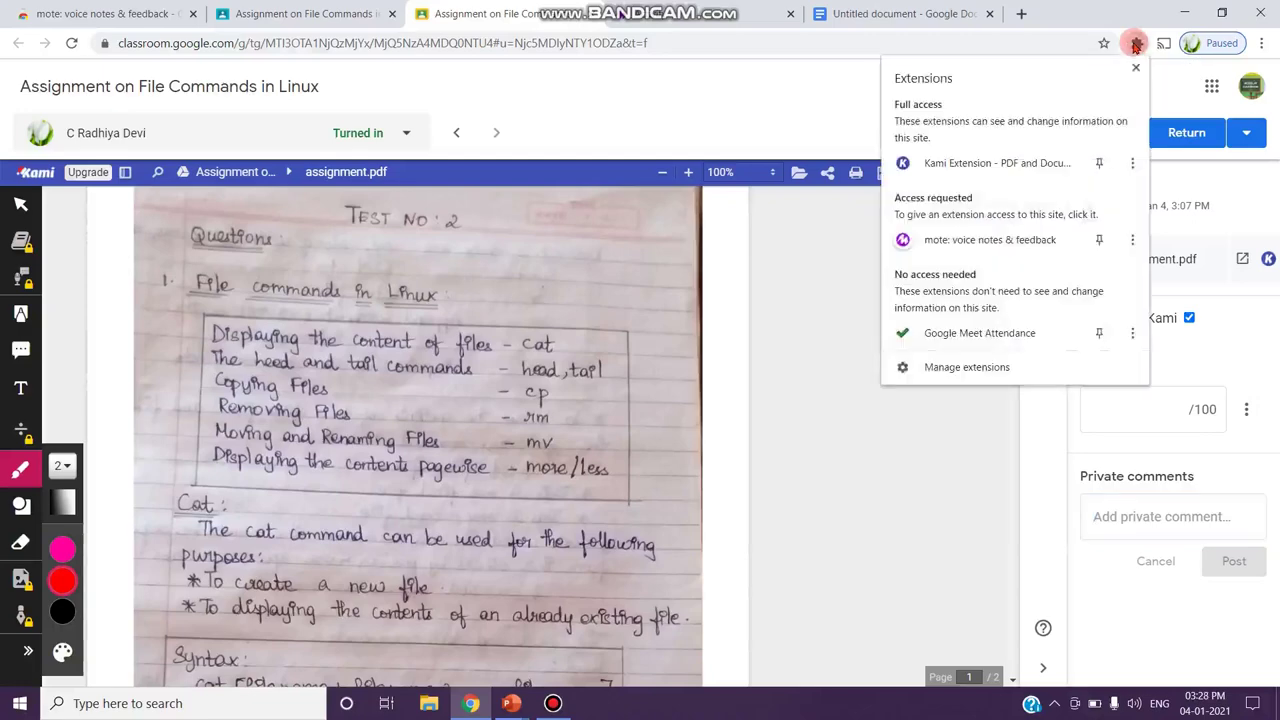
left_click(1005, 239)
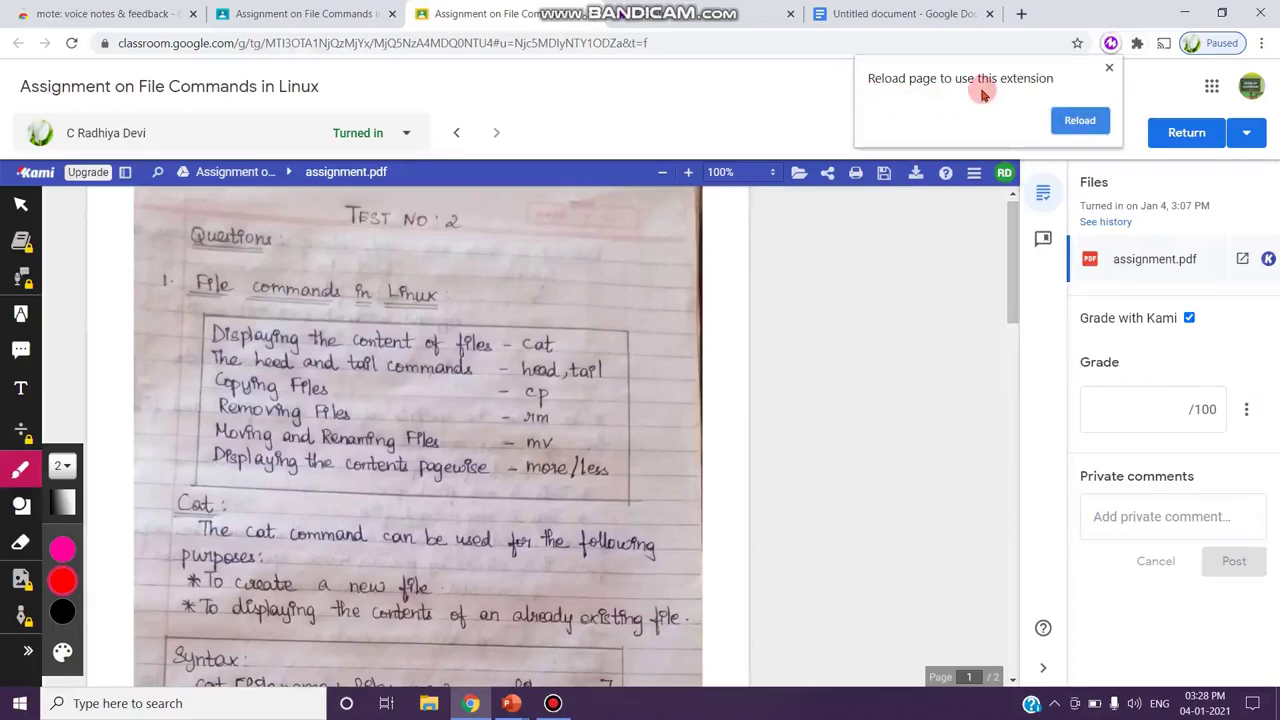
left_click(1093, 120)
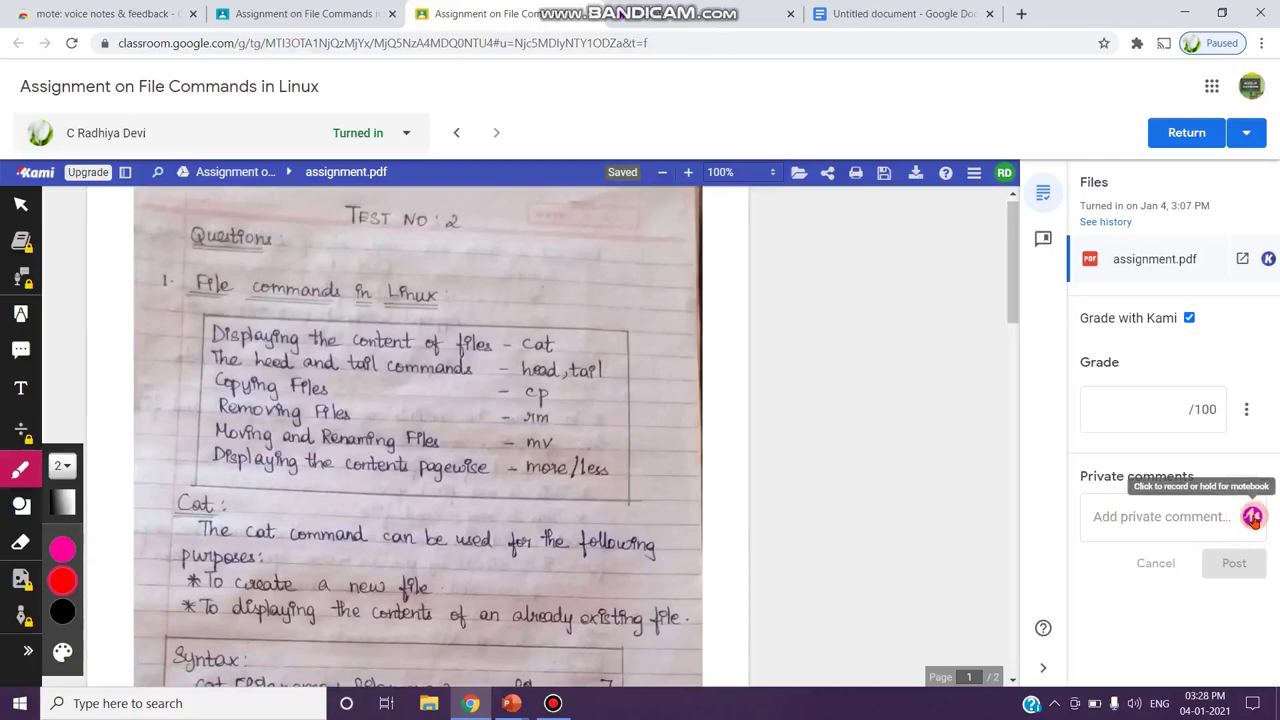
Record a Mote voice note of about 27 seconds as a private comment on the submission and post it
left_click(1253, 517)
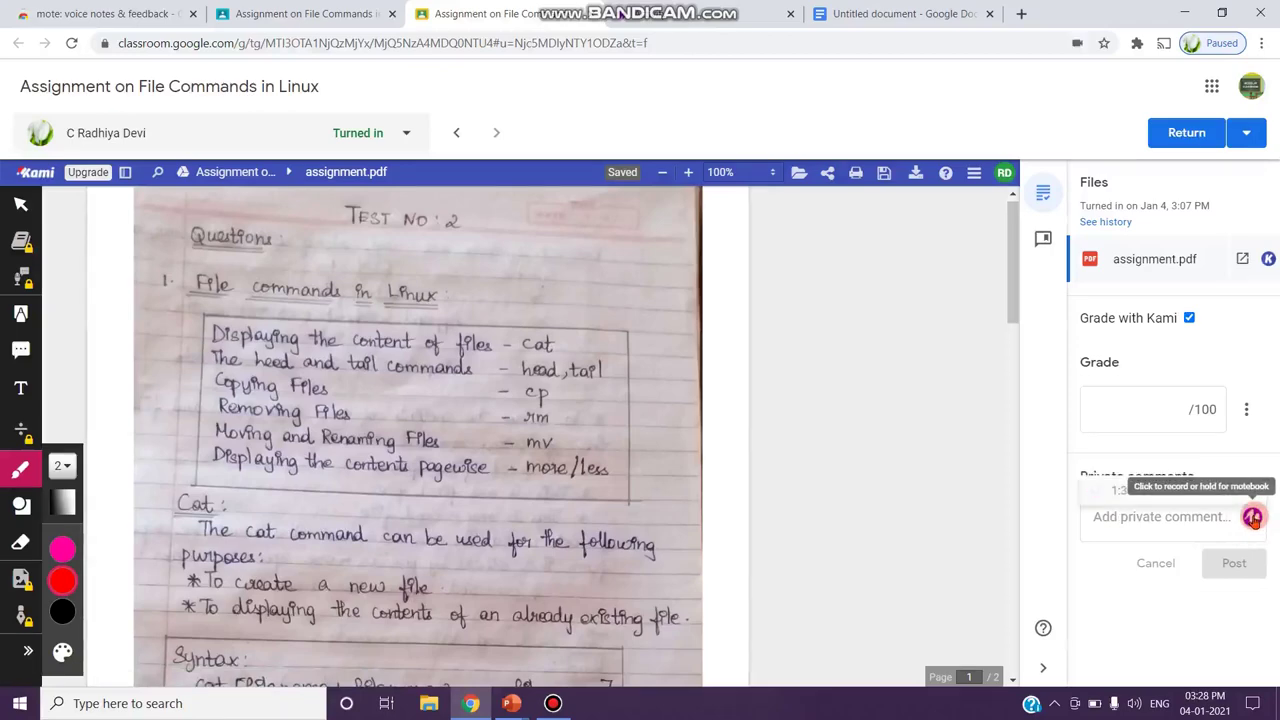
mouse_move(1117, 498)
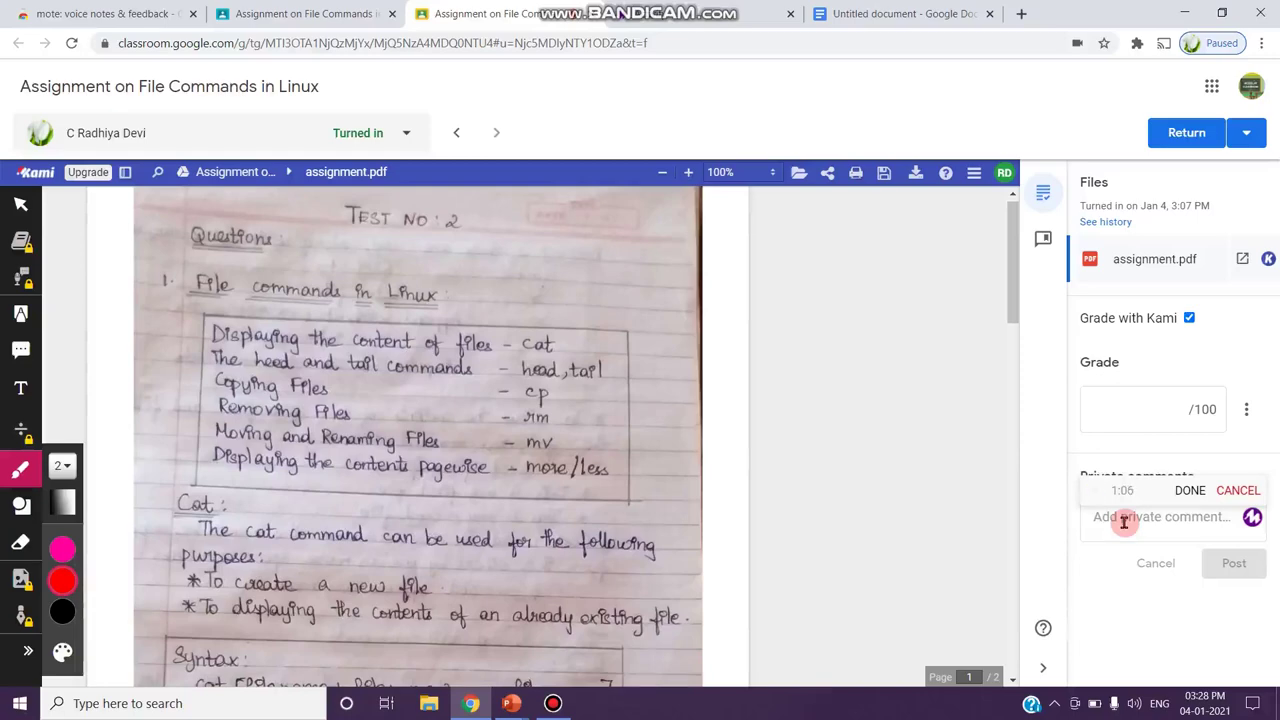
left_click(1187, 491)
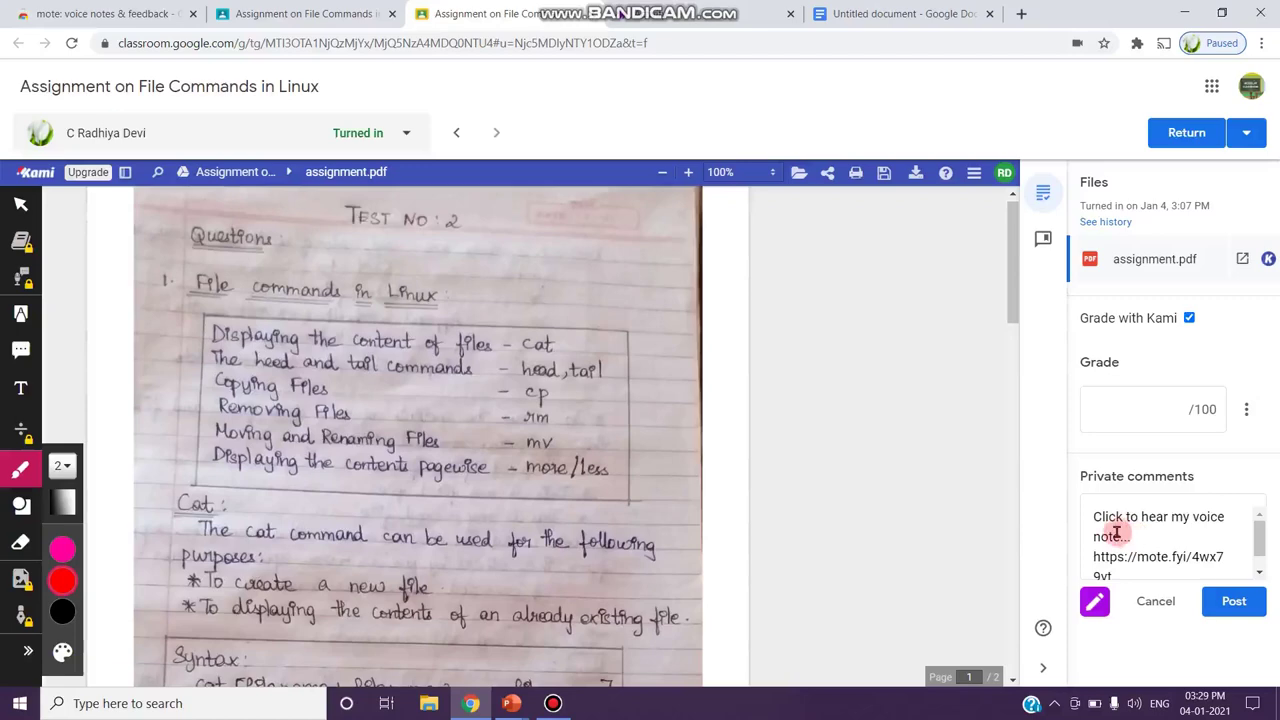
left_click(1238, 604)
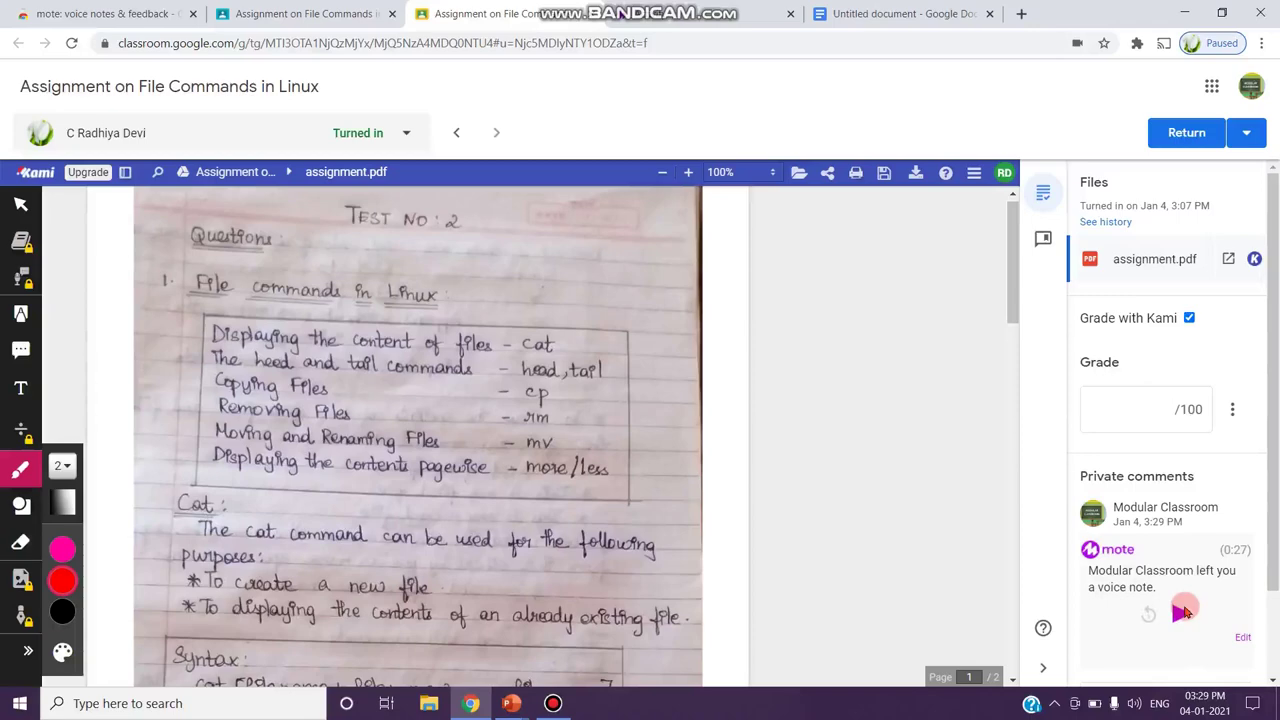
Start a new private comment below the posted voice note
scroll(1157, 608, "down", 1)
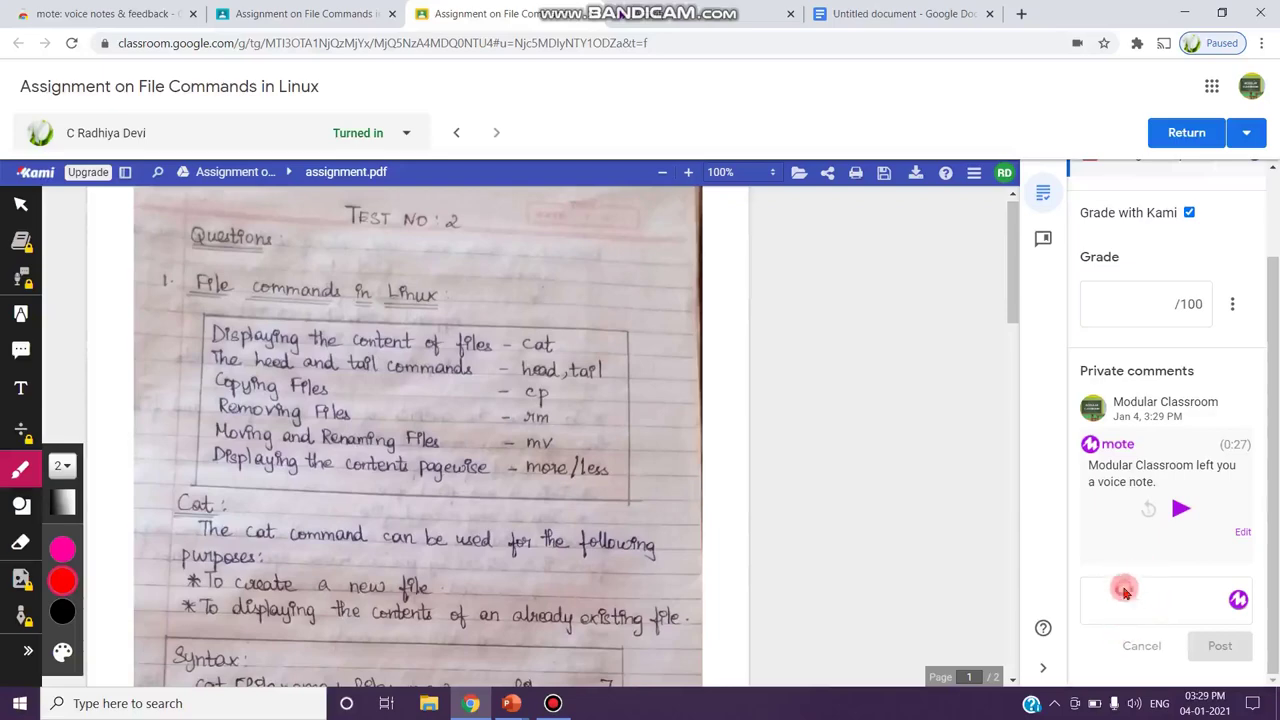
left_click(1110, 600)
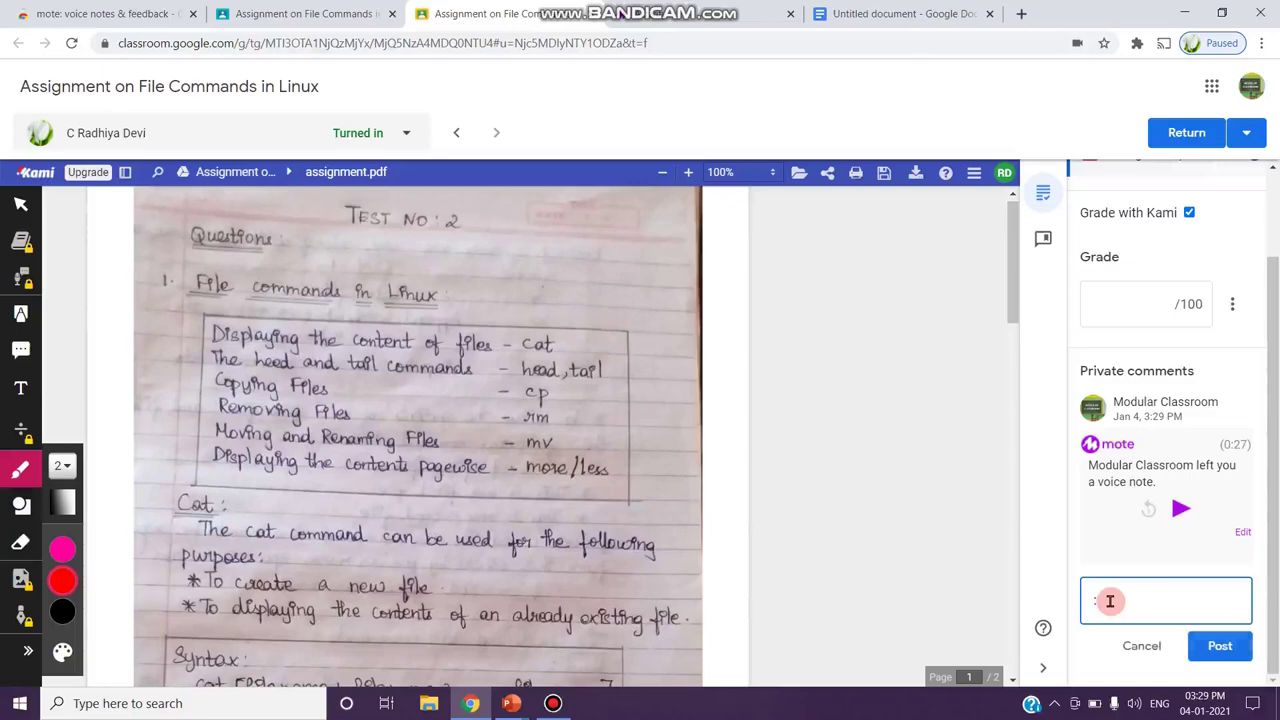
type(":b")
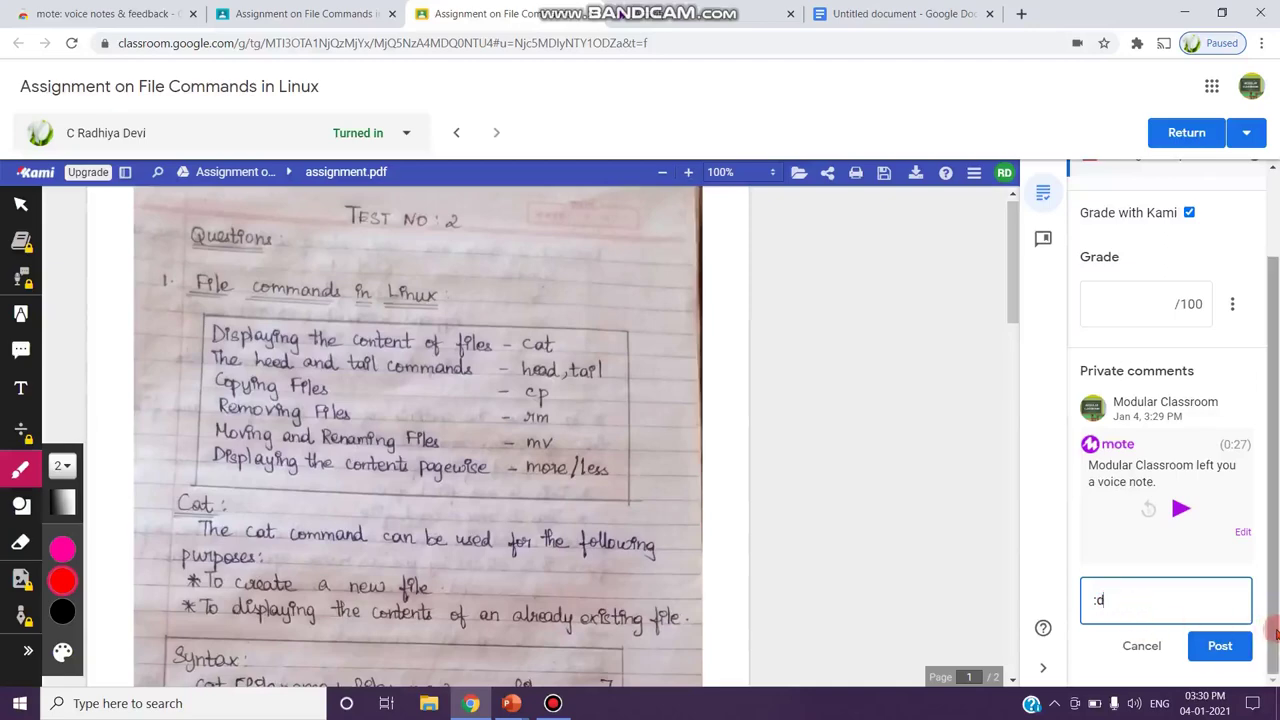
key("BackSpace")
key("BackSpace")
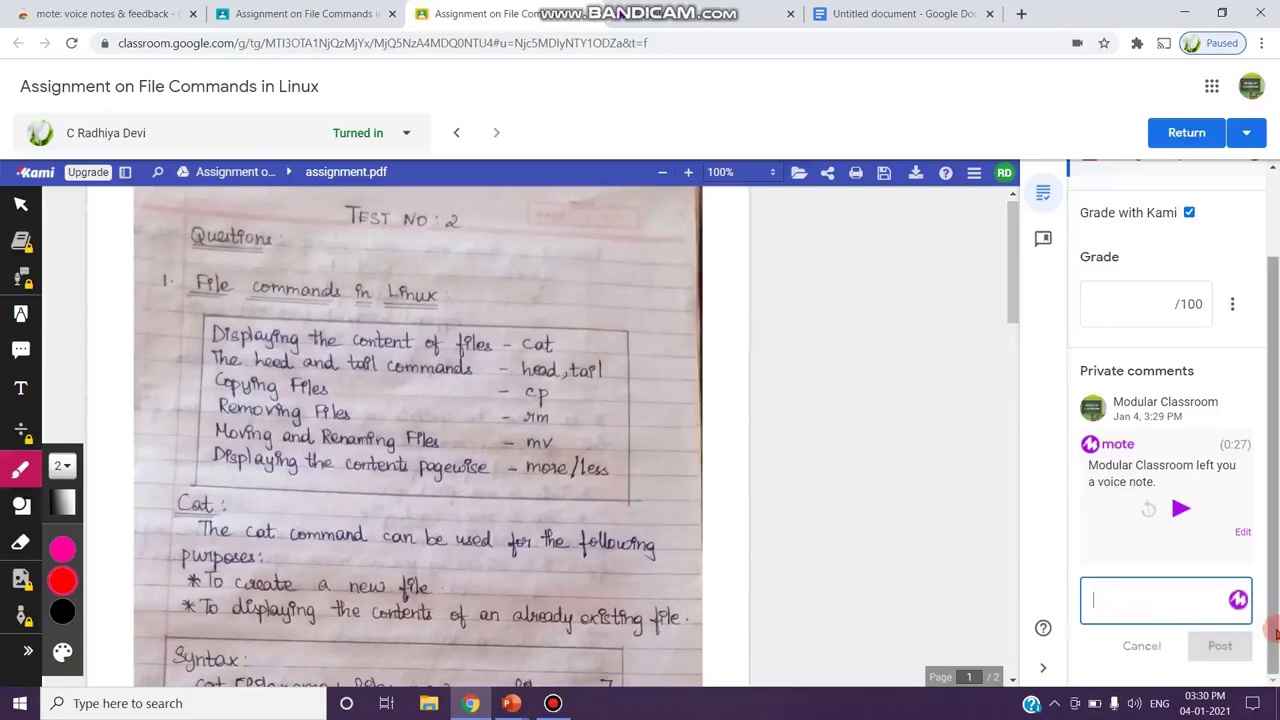
type(":d")
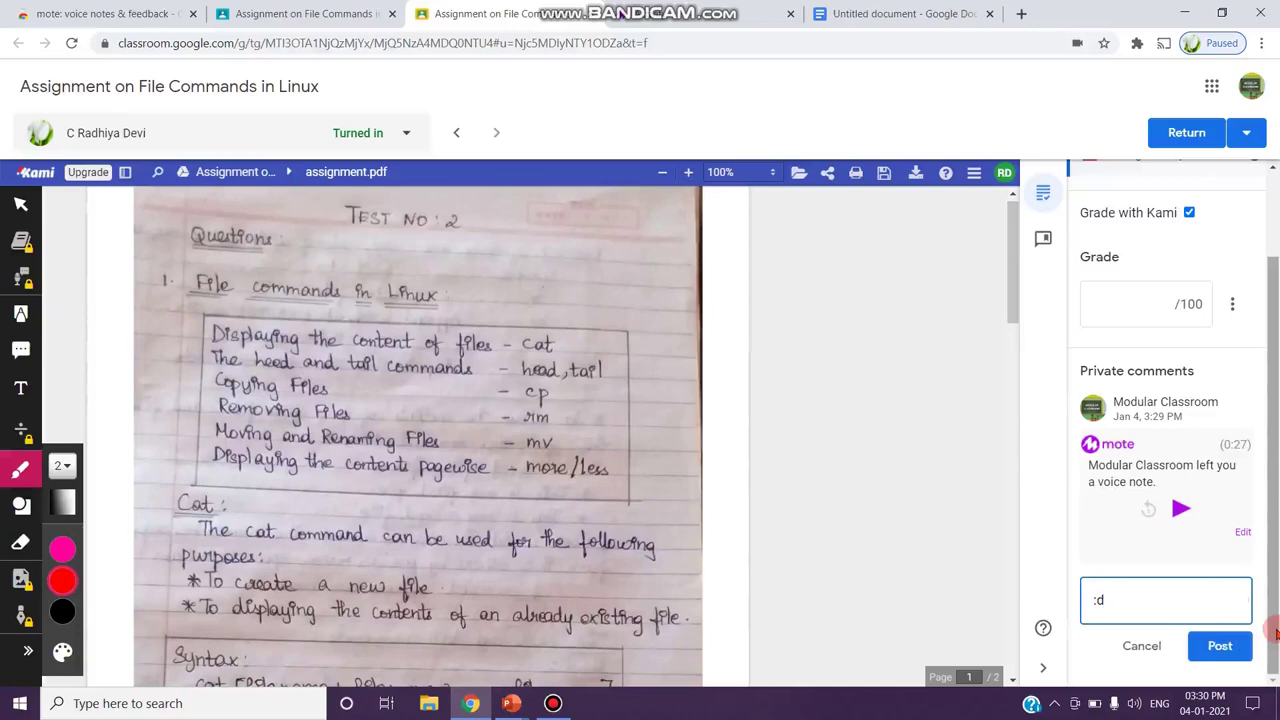
key("BackSpace")
key("BackSpace")
Enter :ap in the private comment, insert a smiling face emoji from the suggestions, and post the comment
type(":ap")
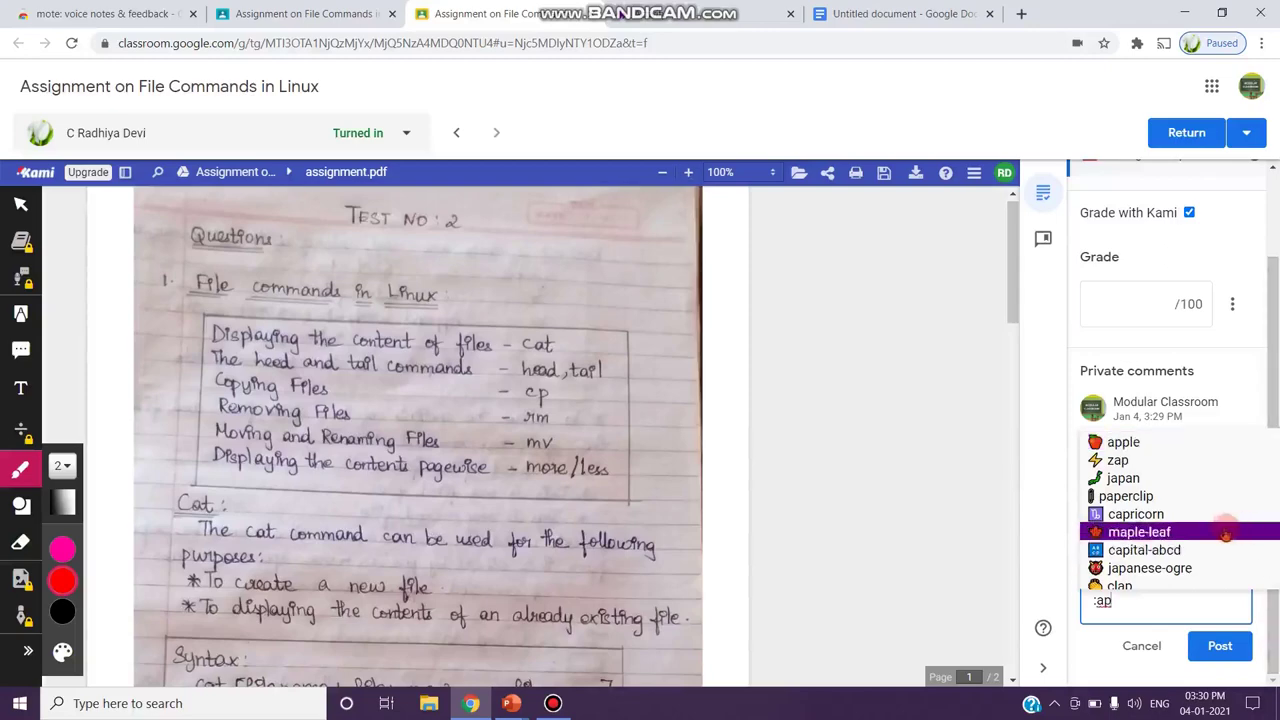
scroll(1225, 533, "down", 3)
left_click(1140, 487)
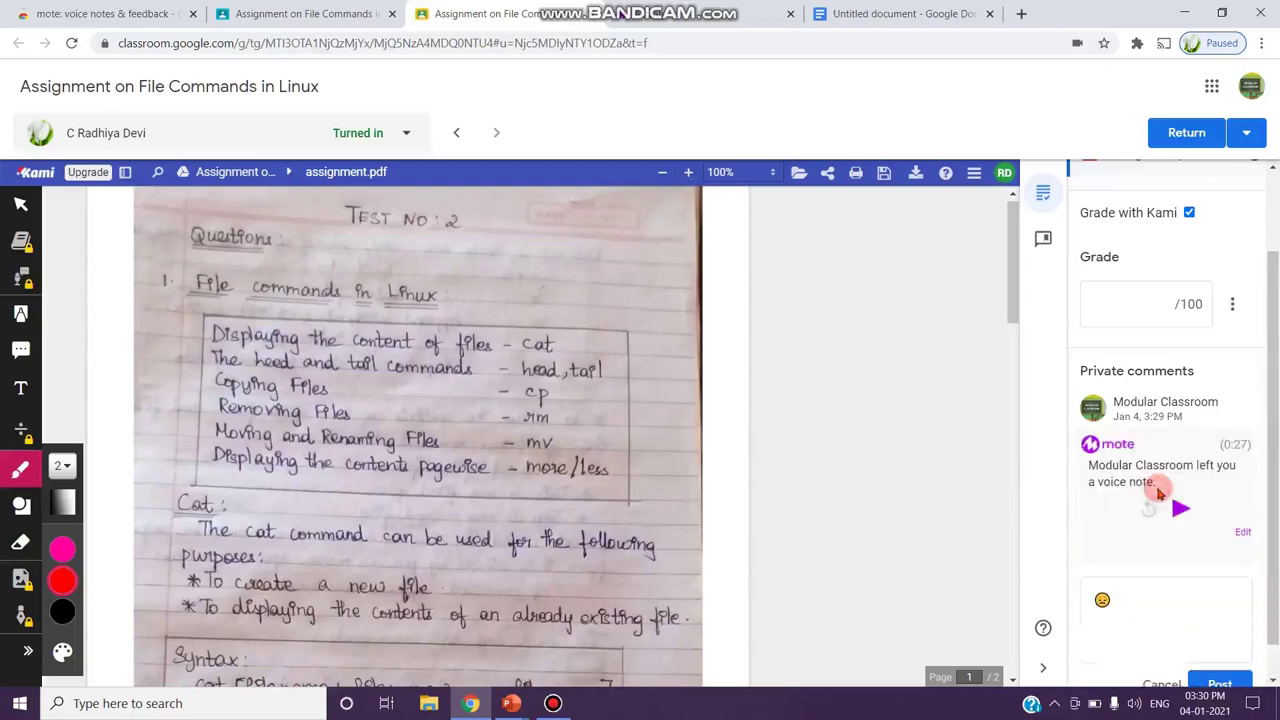
left_click_drag(1272, 565, 1268, 594)
left_click(1220, 647)
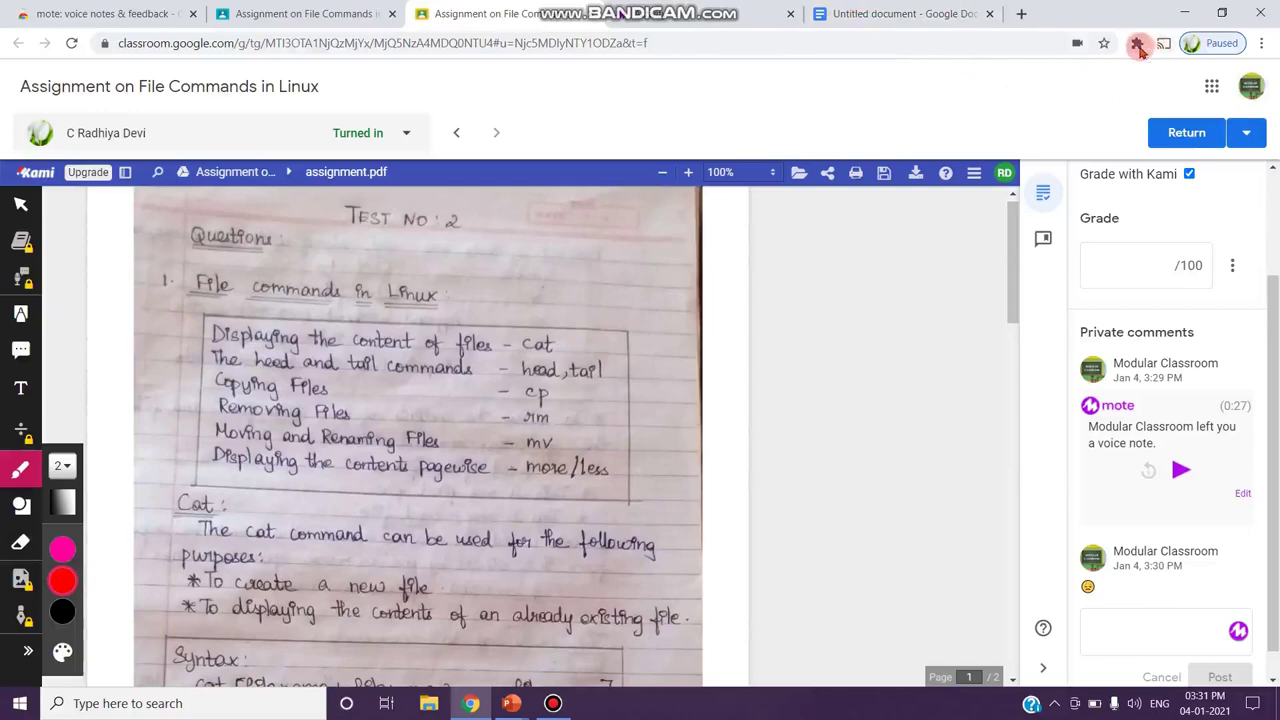
Launch the mote: voice notes & feedback extension from the submission page to reach the My activity page
left_click(1139, 50)
left_click(993, 204)
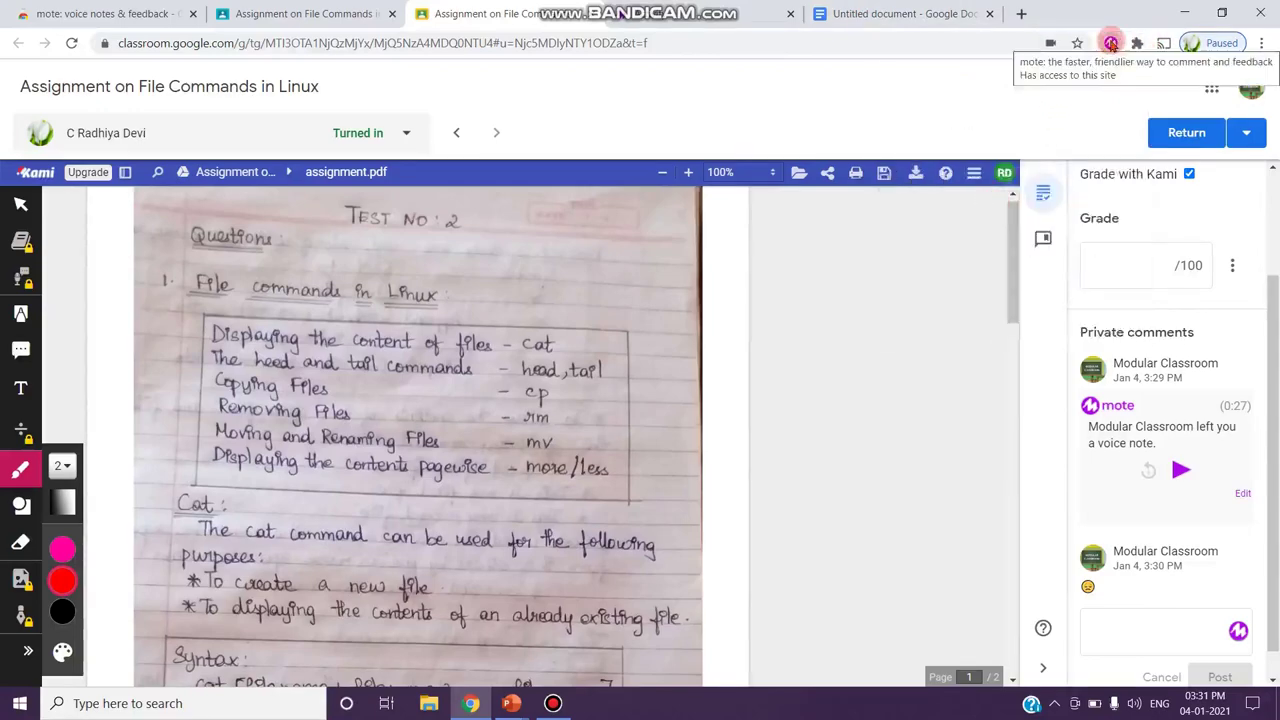
left_click(1139, 43)
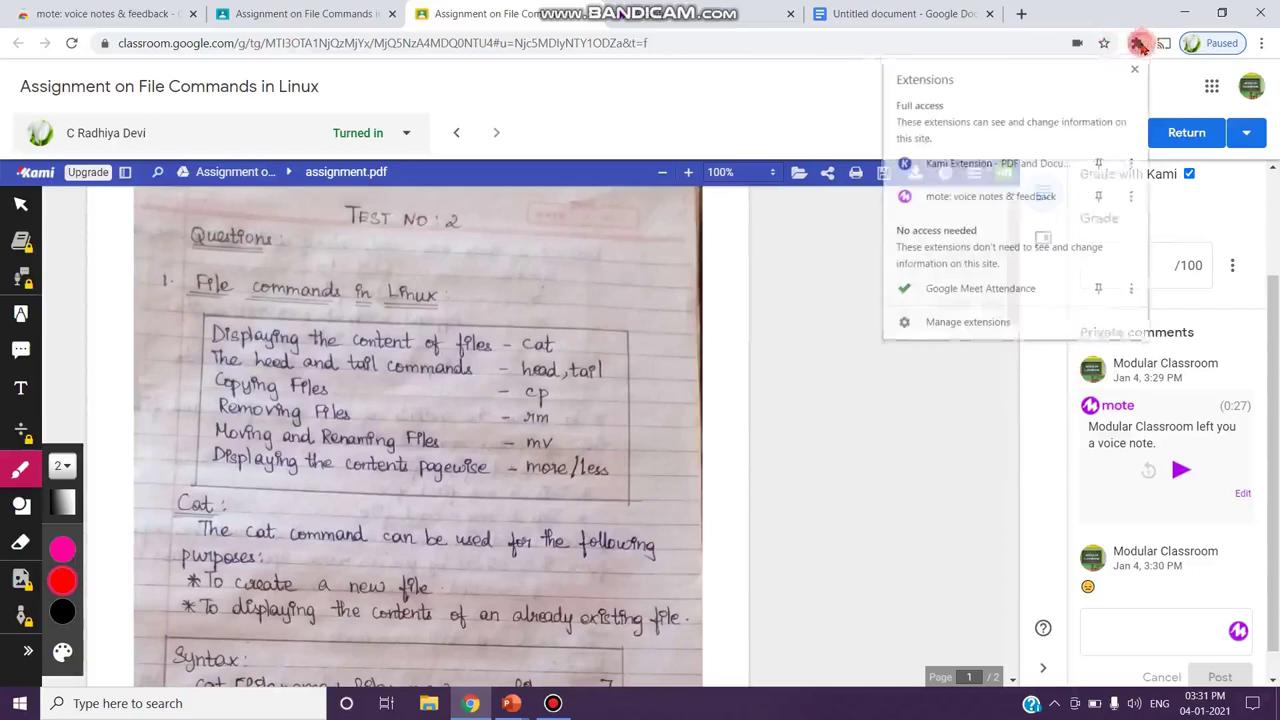
left_click(993, 196)
left_click(1111, 46)
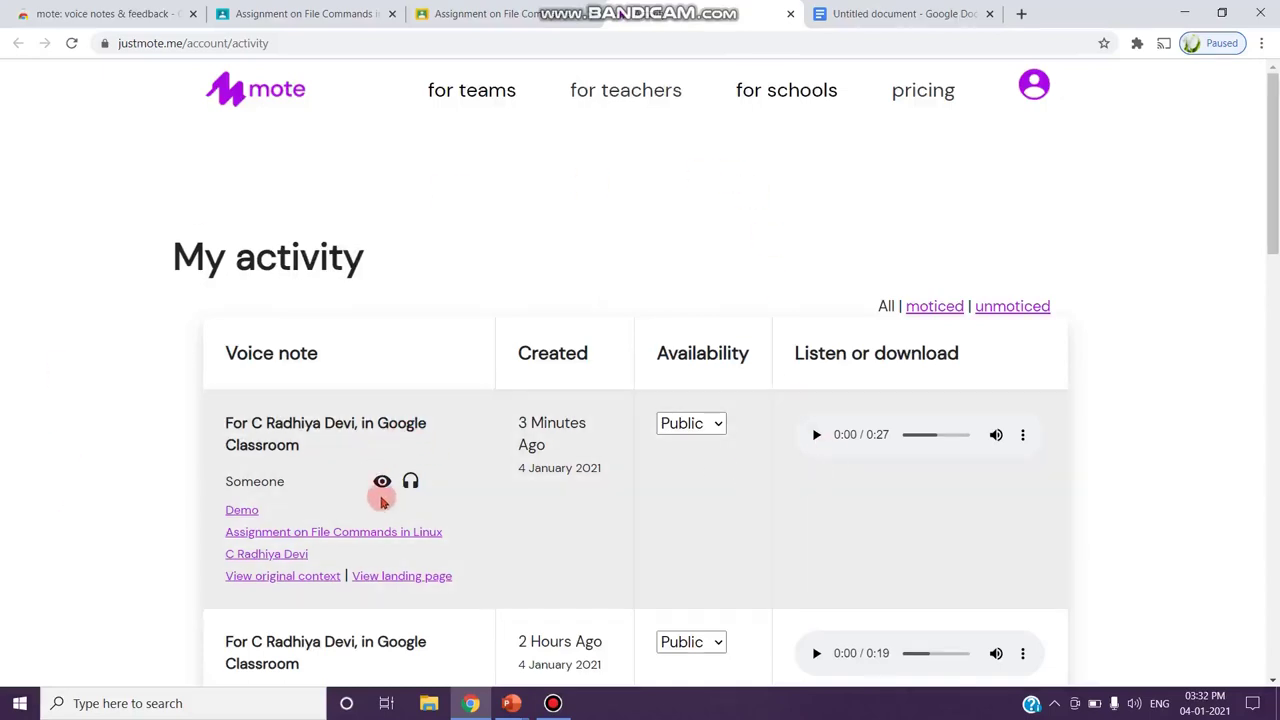
Check the viewed and listened status of the voice notes on Mote's My activity page, and return to the Classroom submission
mouse_move(381, 482)
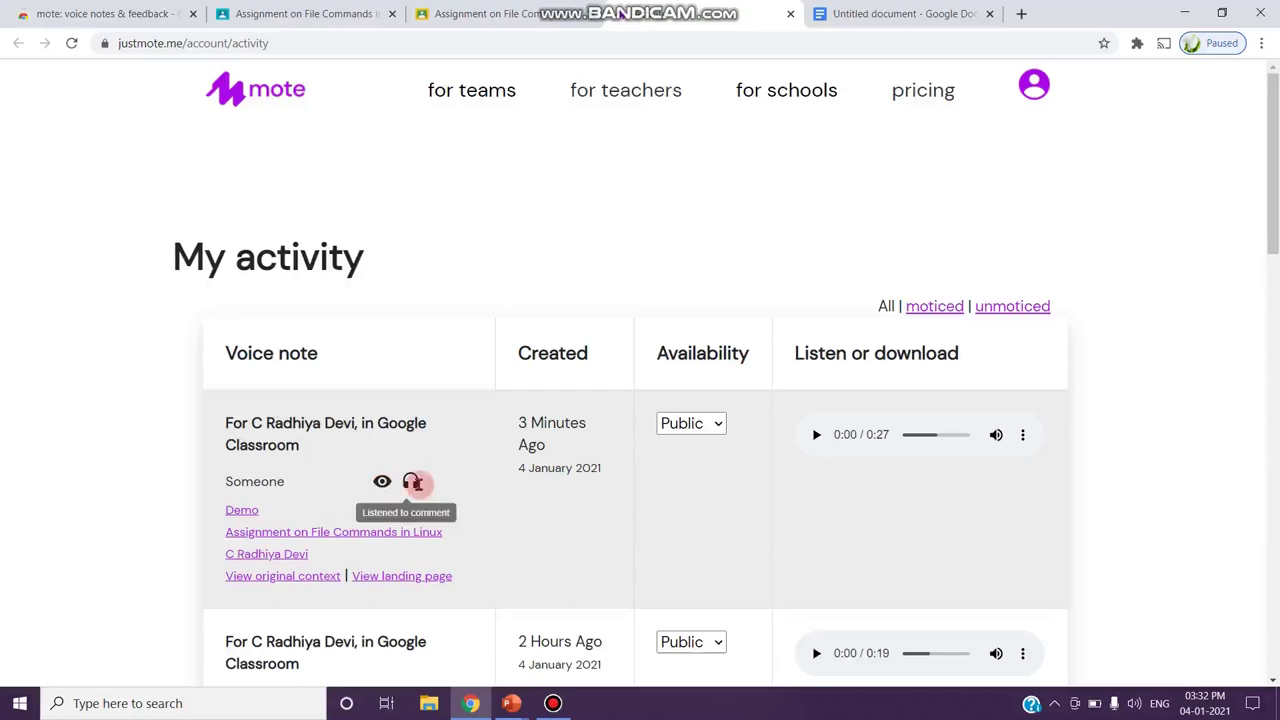
scroll(413, 483, "down", 2)
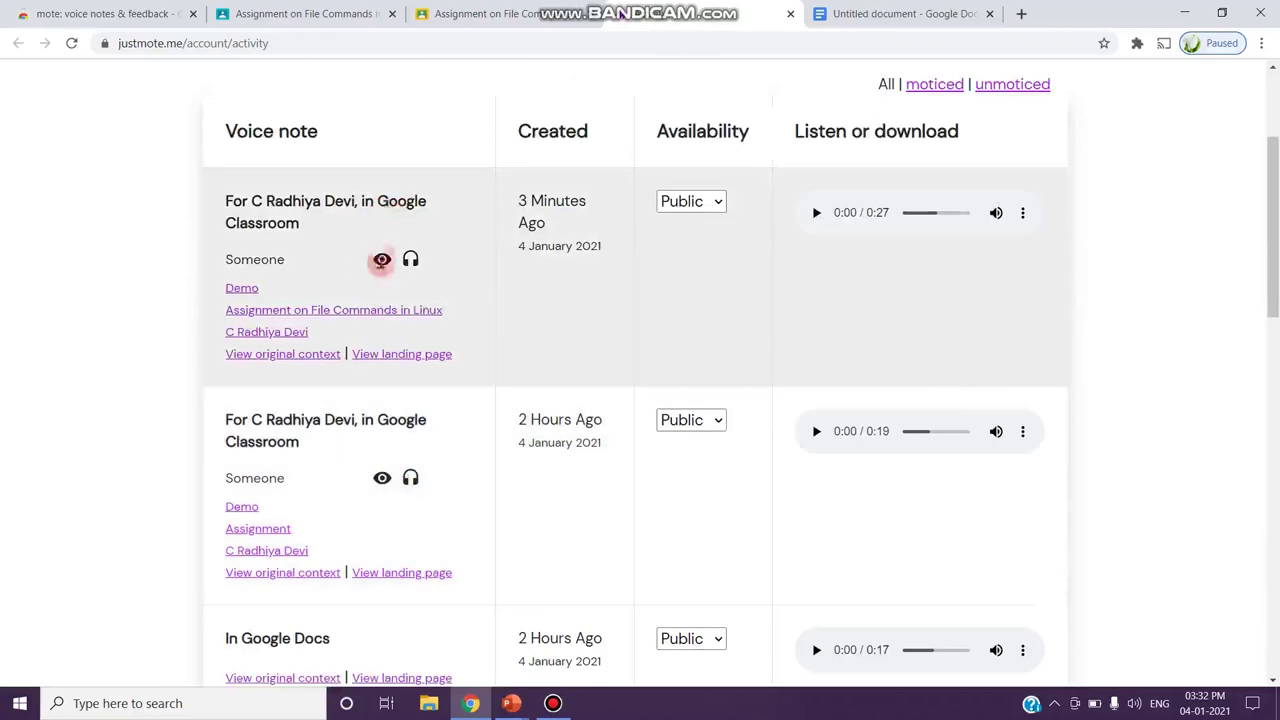
mouse_move(382, 260)
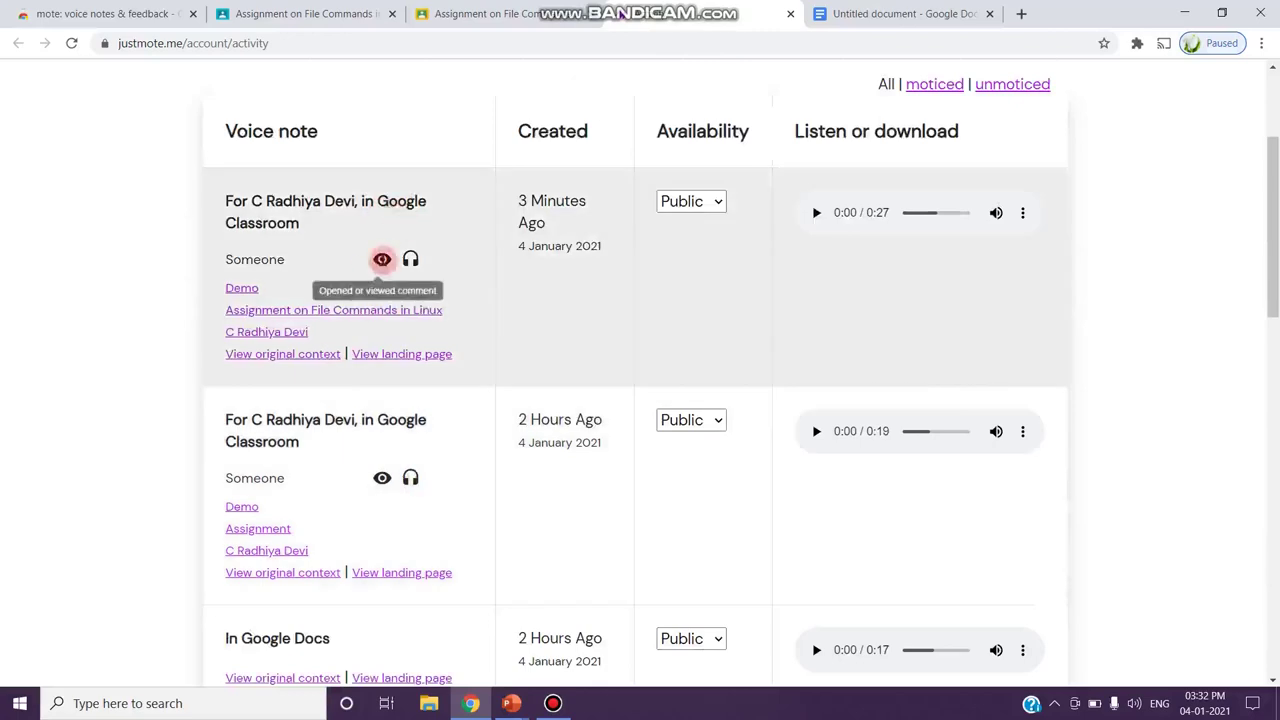
scroll(394, 429, "down", 2)
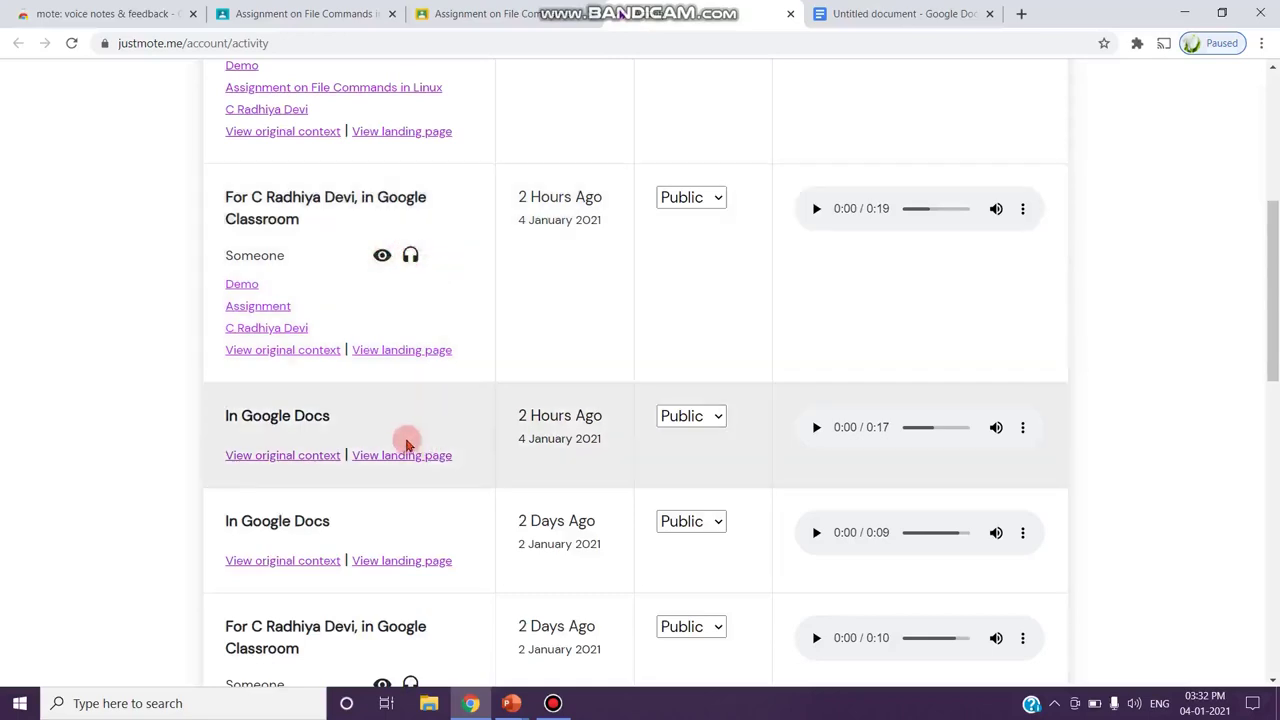
scroll(423, 433, "up", 2)
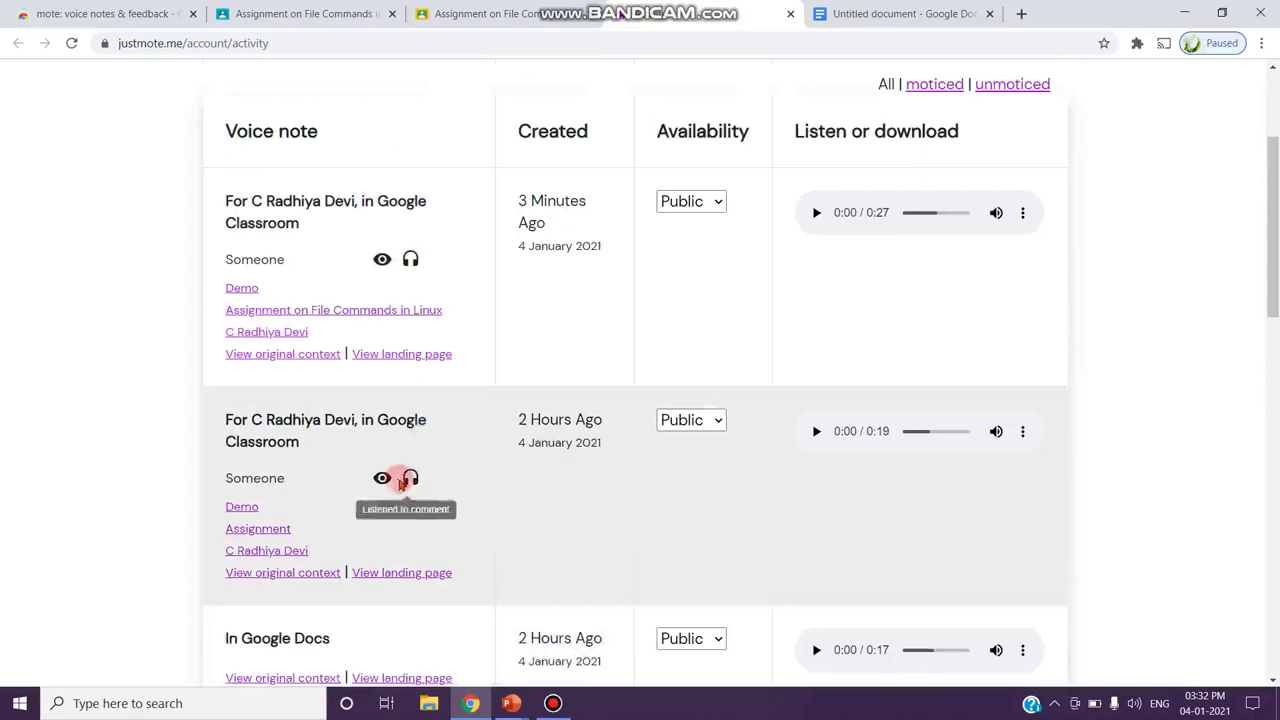
scroll(380, 490, "down", 2)
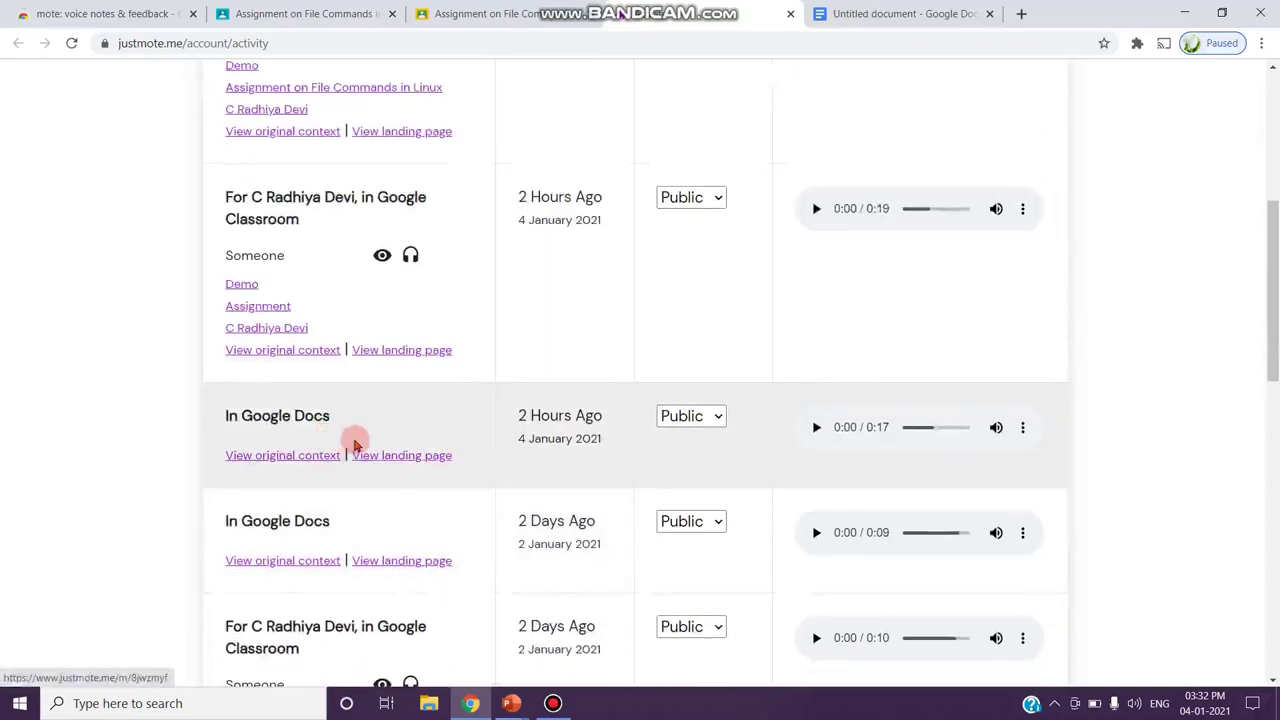
scroll(365, 455, "up", 2)
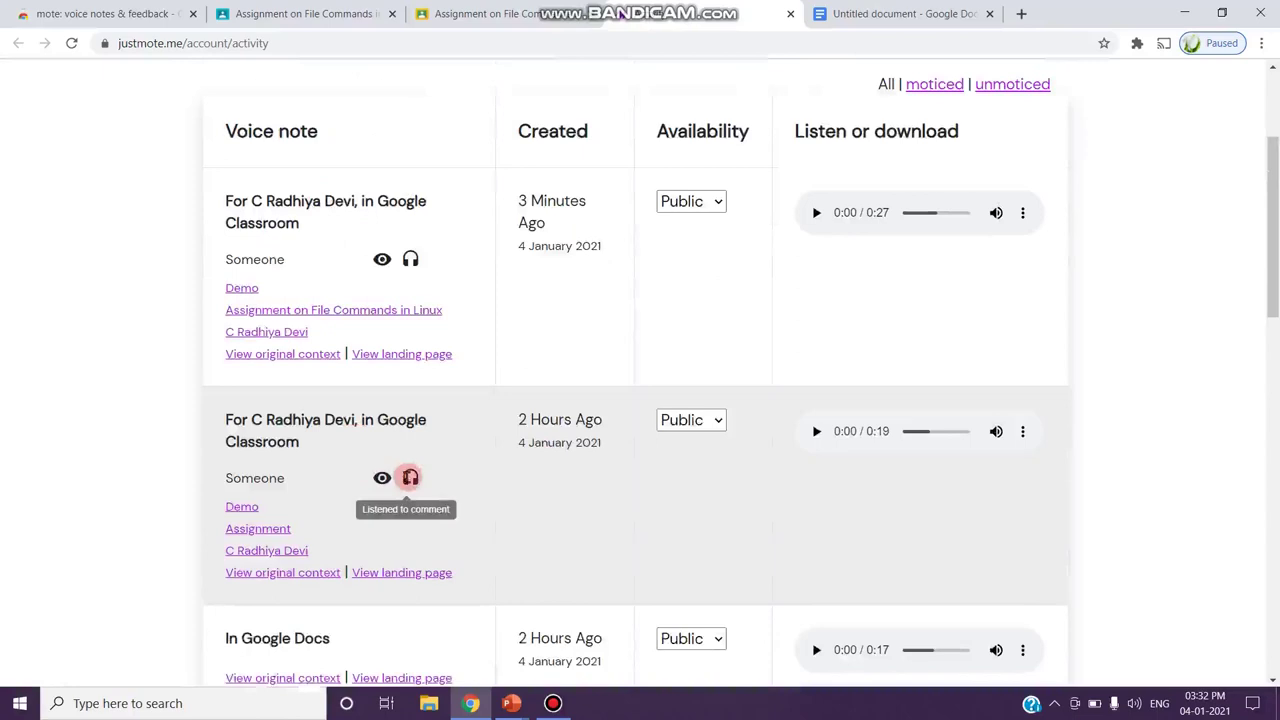
scroll(408, 477, "up", 2)
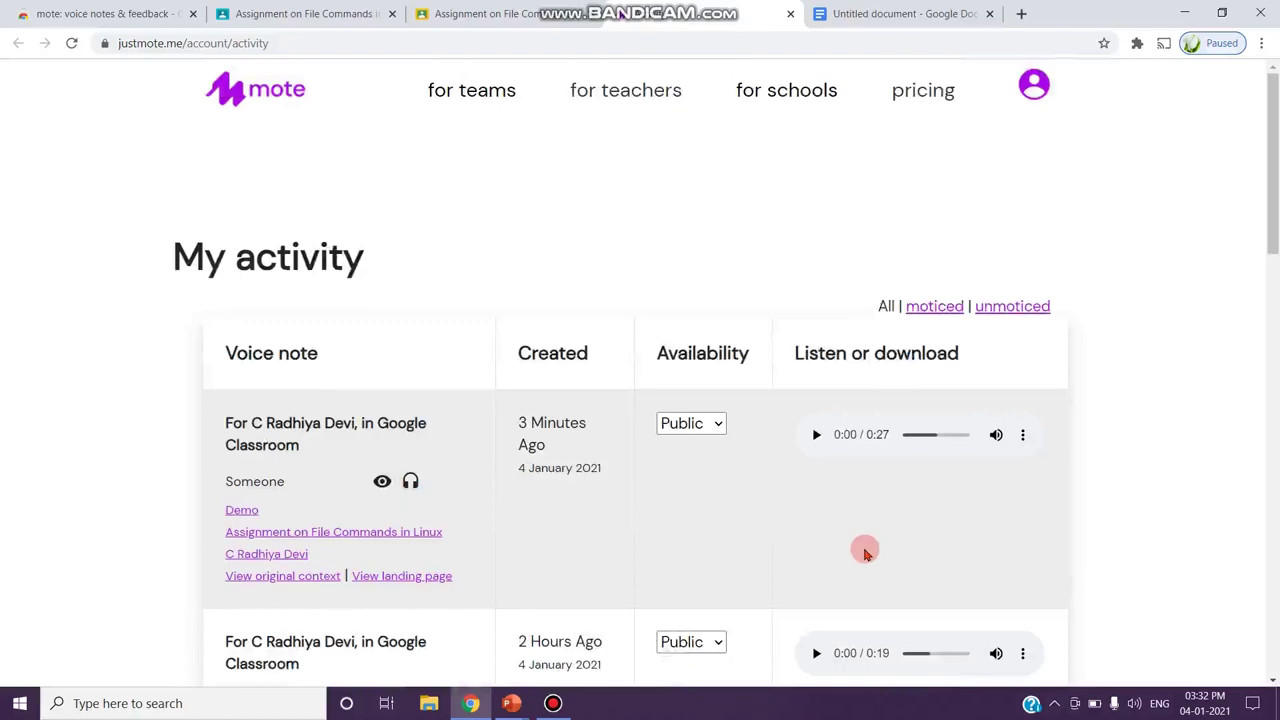
left_click(455, 14)
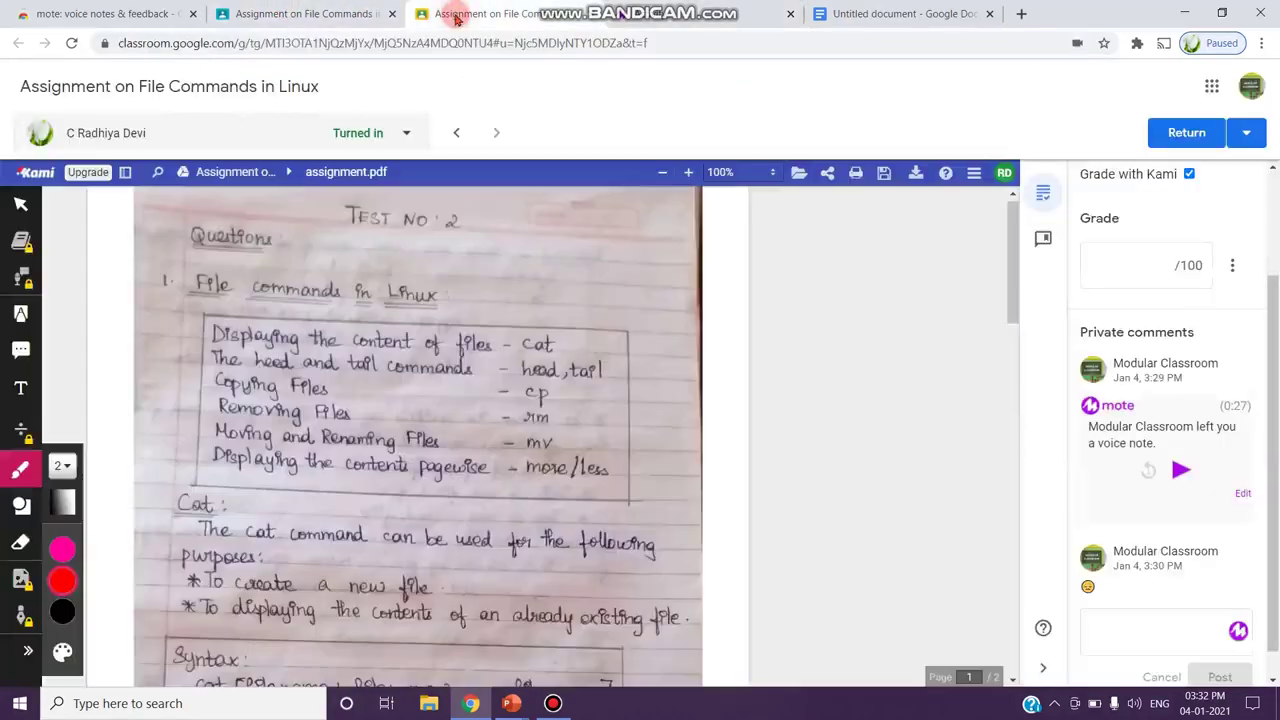